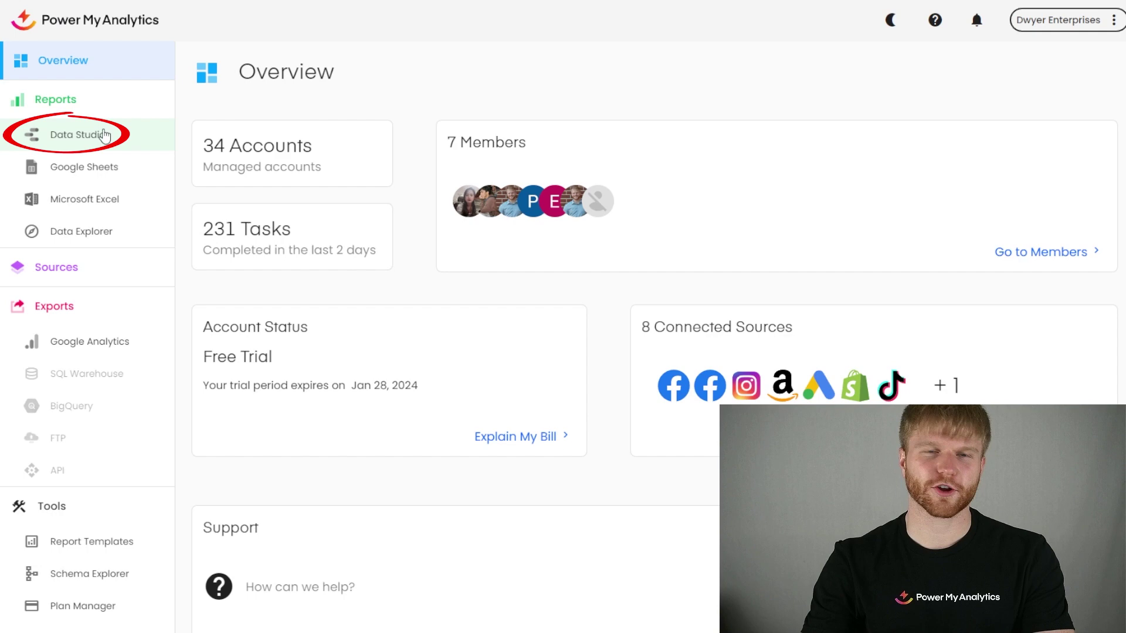
Create a copy of the Facebook Ads Dashboard template from Power My Analytics' Data Studio reports
click(96, 136)
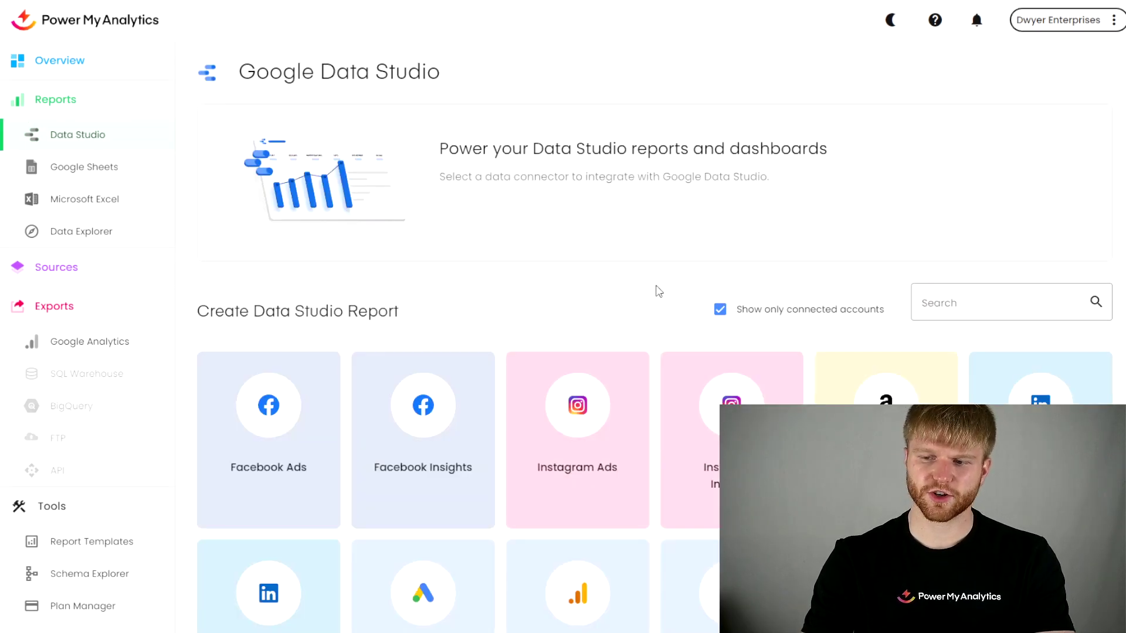
scroll(637, 310, down, 1)
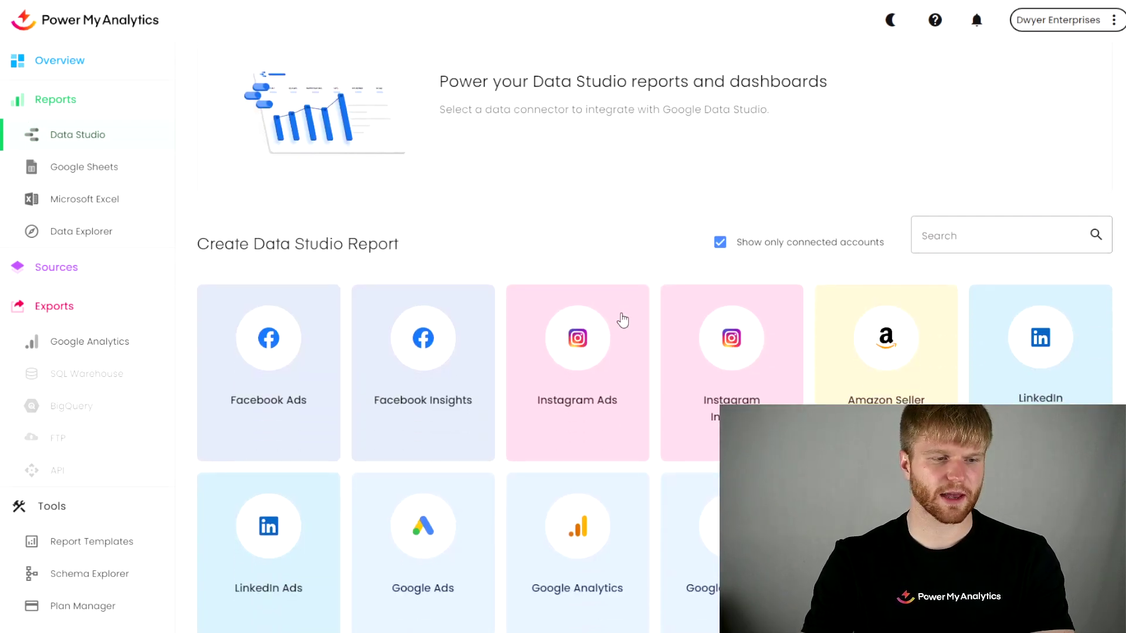
click(245, 361)
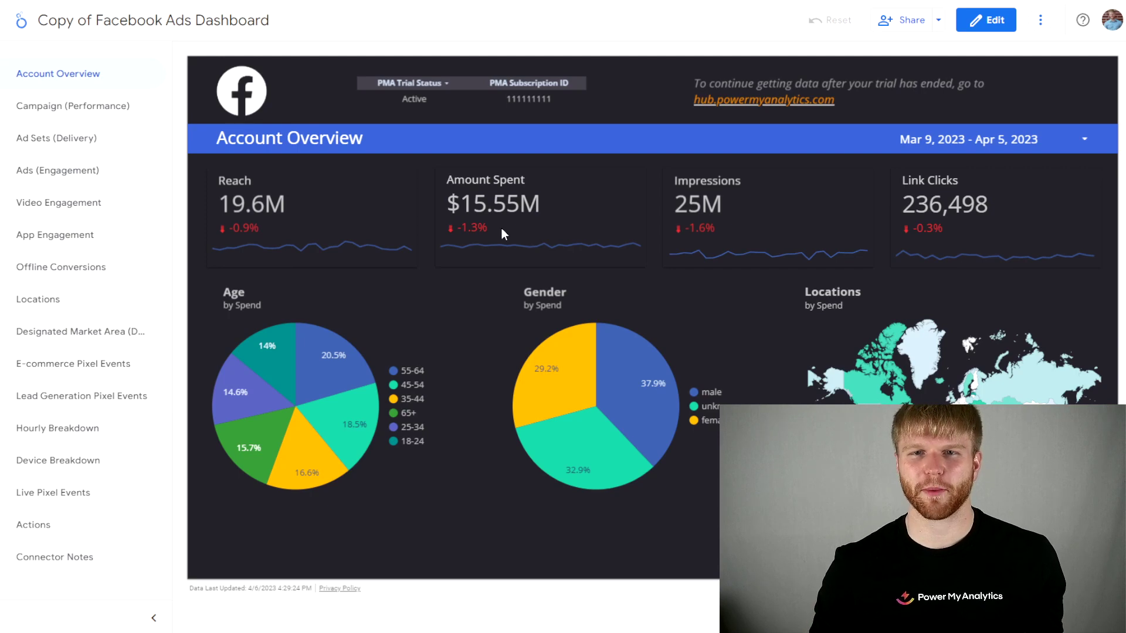
click(55, 557)
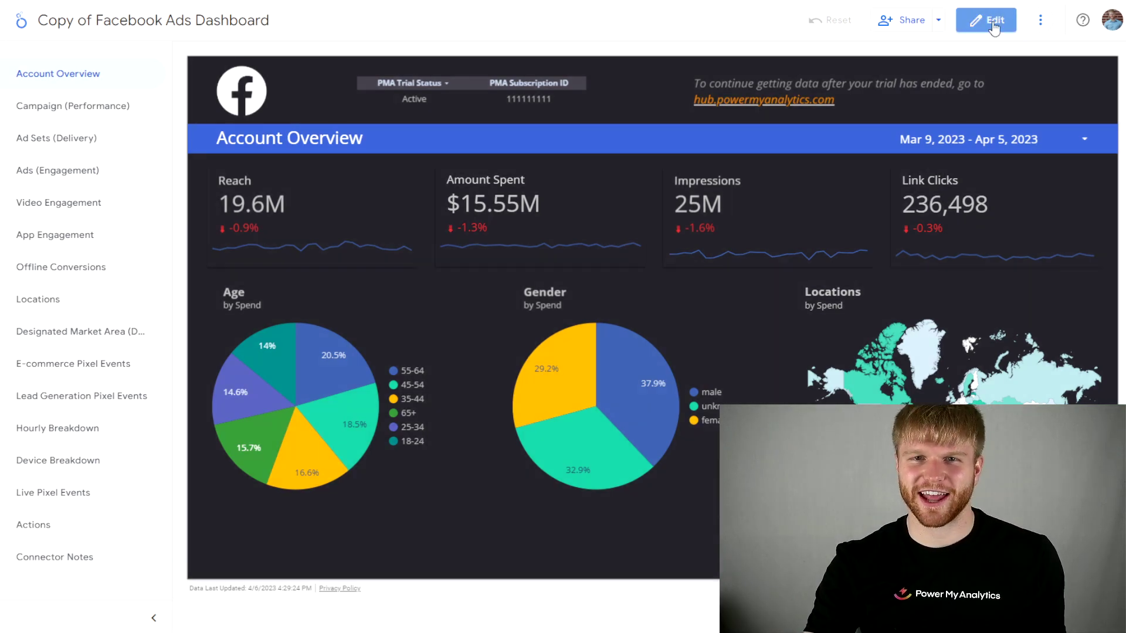
In edit mode, upload the Dwyer Enterprises logo image from the computer onto the report
click(985, 19)
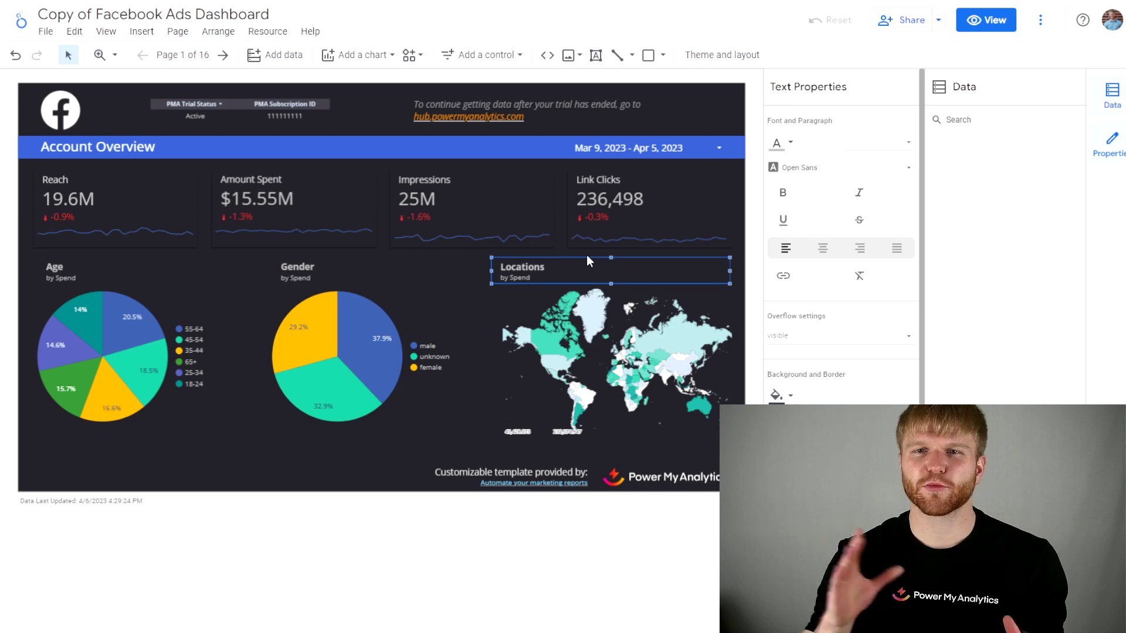
click(481, 91)
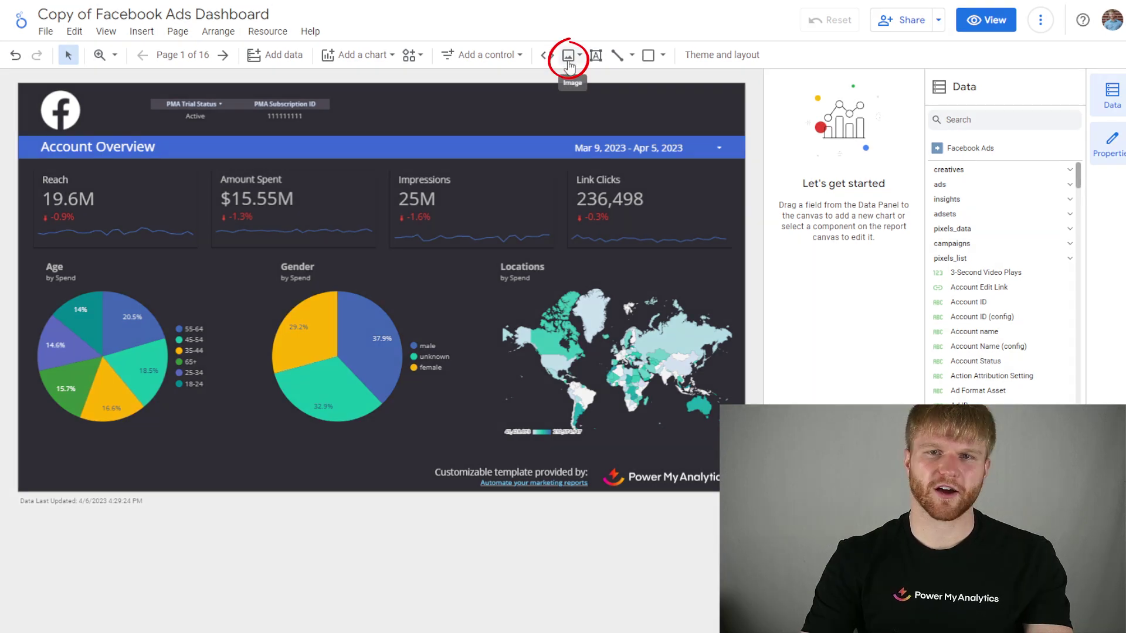
click(570, 56)
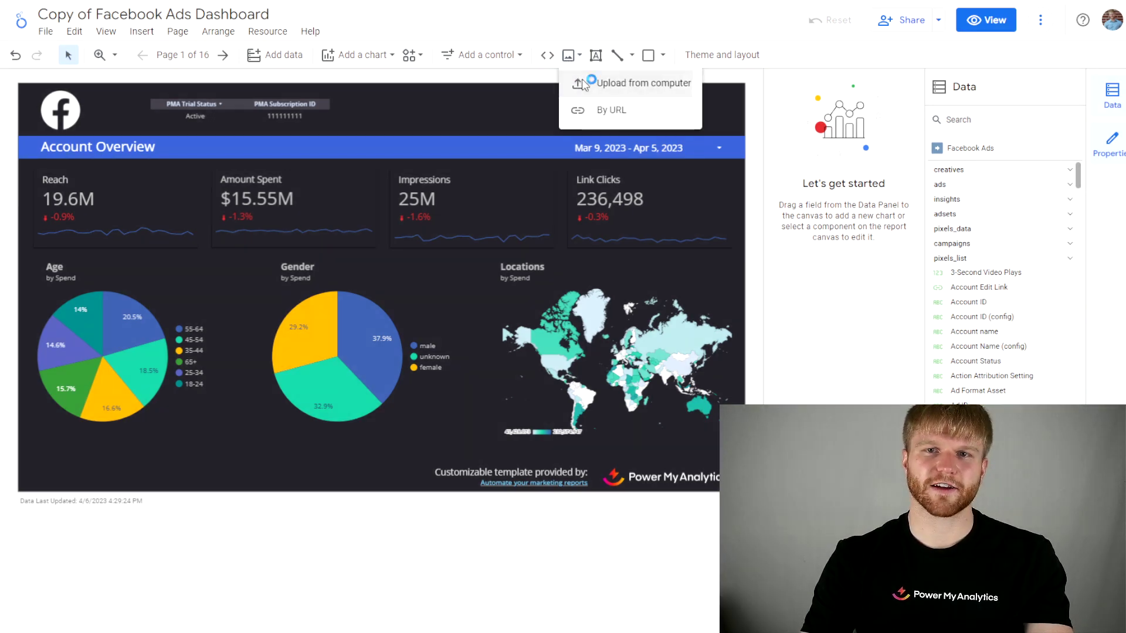
click(616, 81)
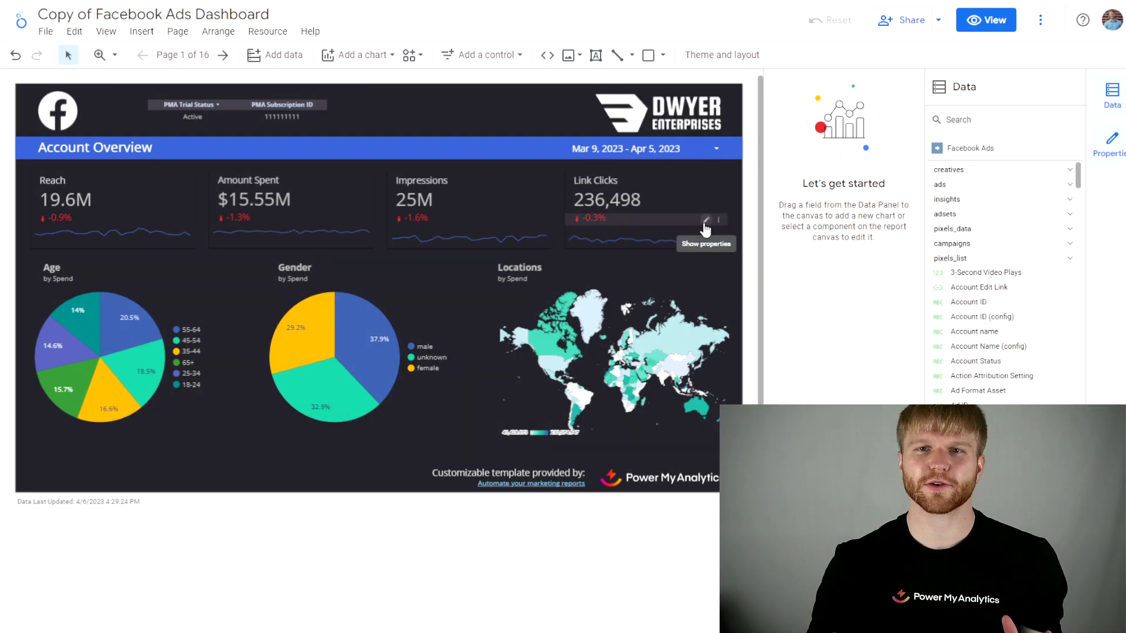
Make the logo report-level and check that it appears on page 2
right_click(637, 104)
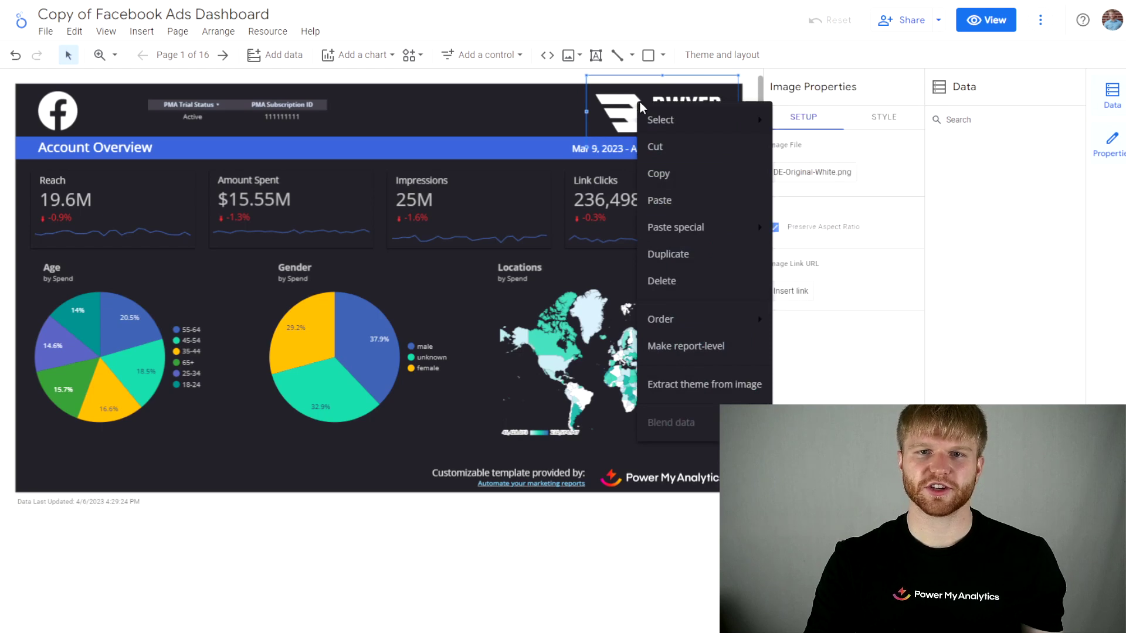
click(686, 346)
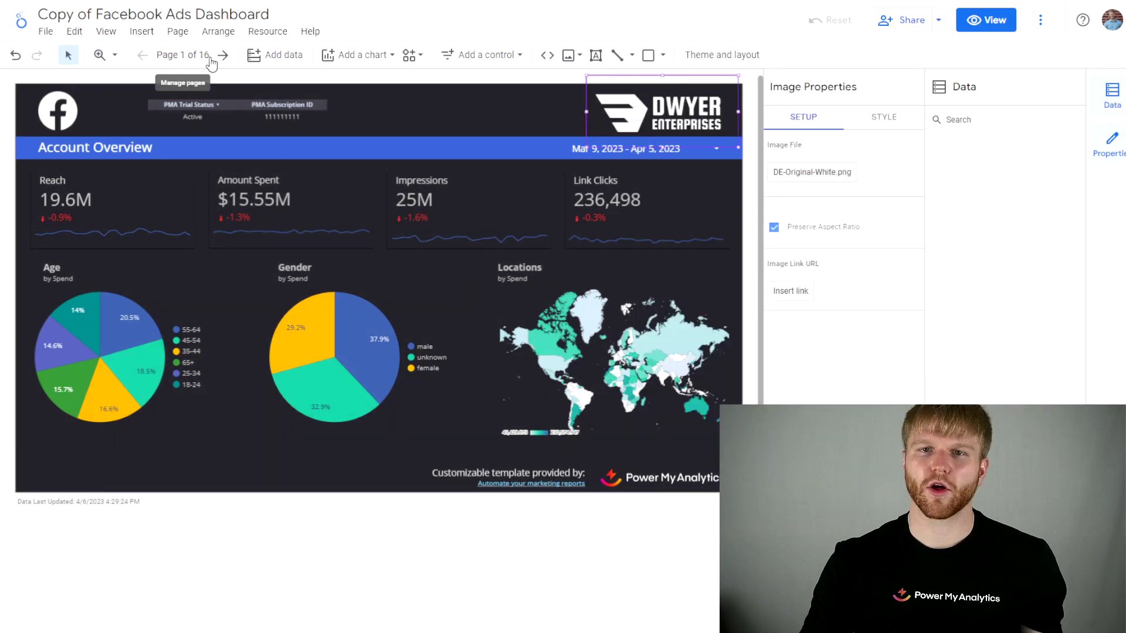
click(224, 54)
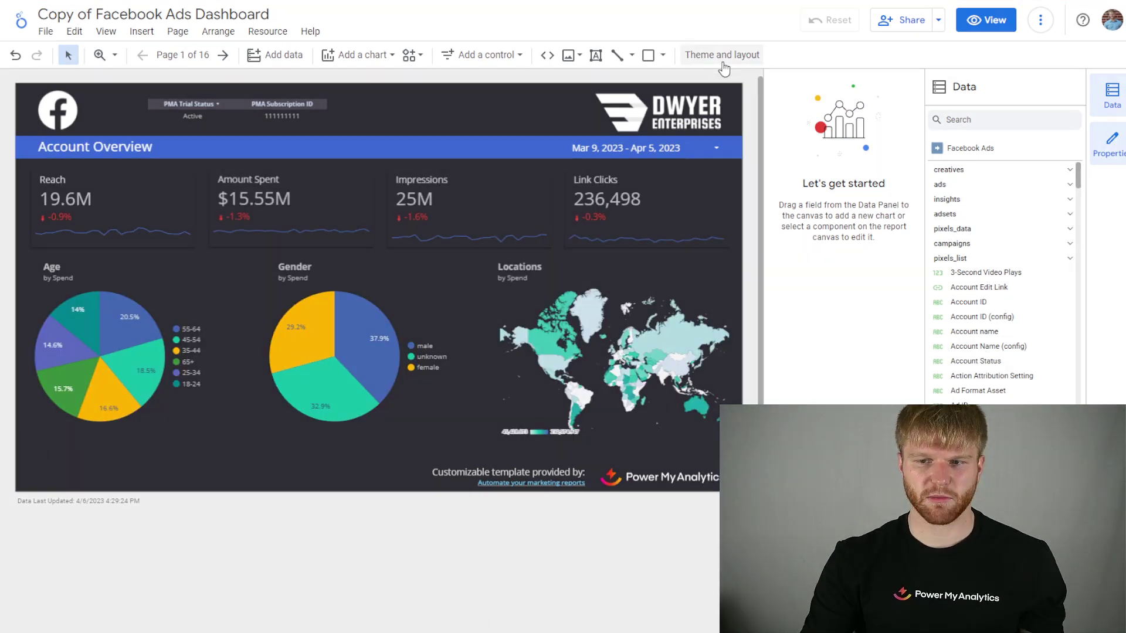
click(721, 54)
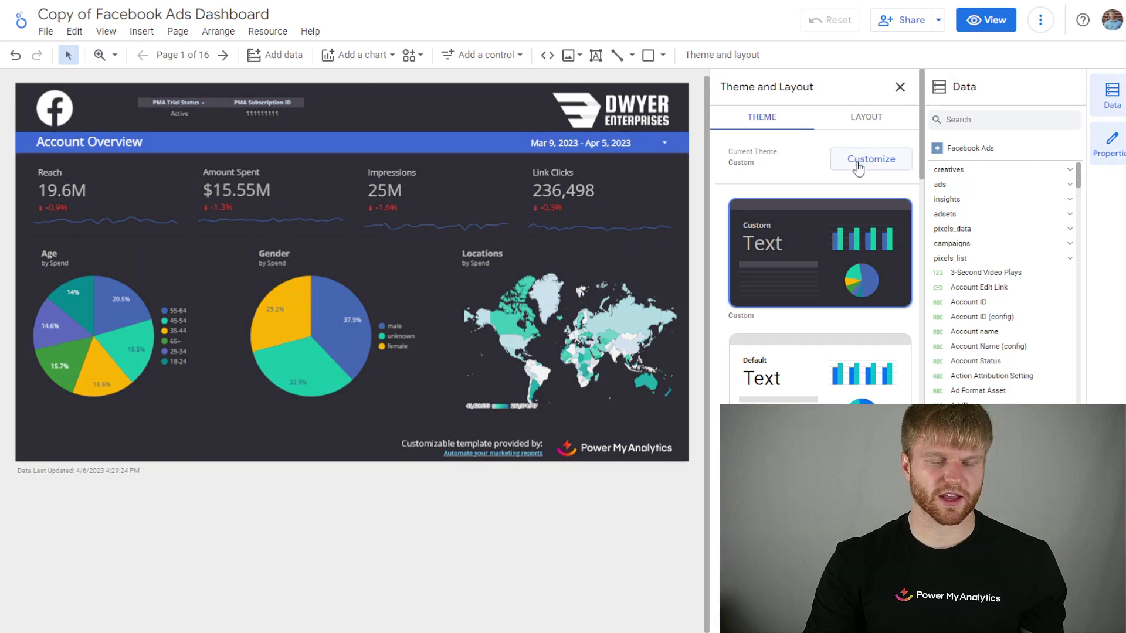
click(860, 166)
click(746, 160)
click(892, 203)
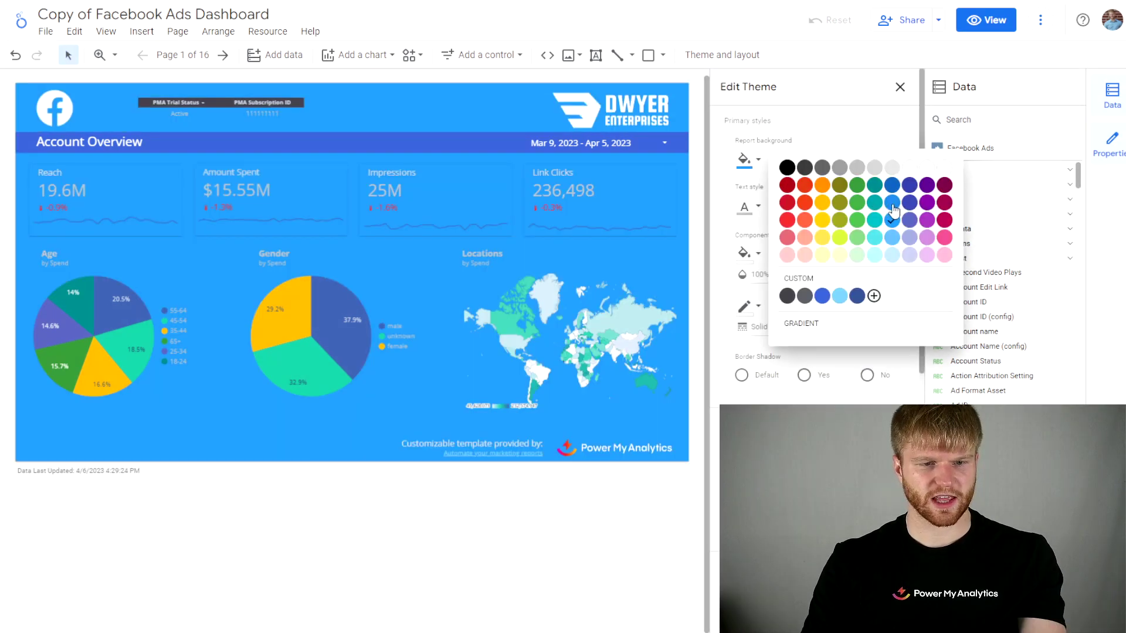
click(891, 185)
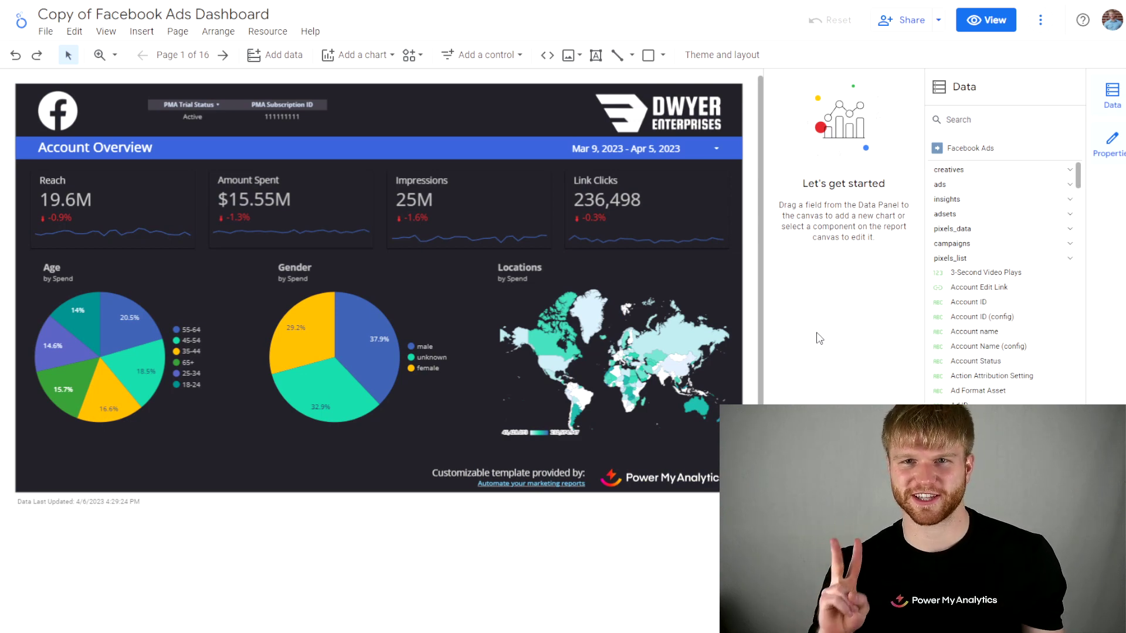
Copy the Link Clicks scorecard
click(636, 198)
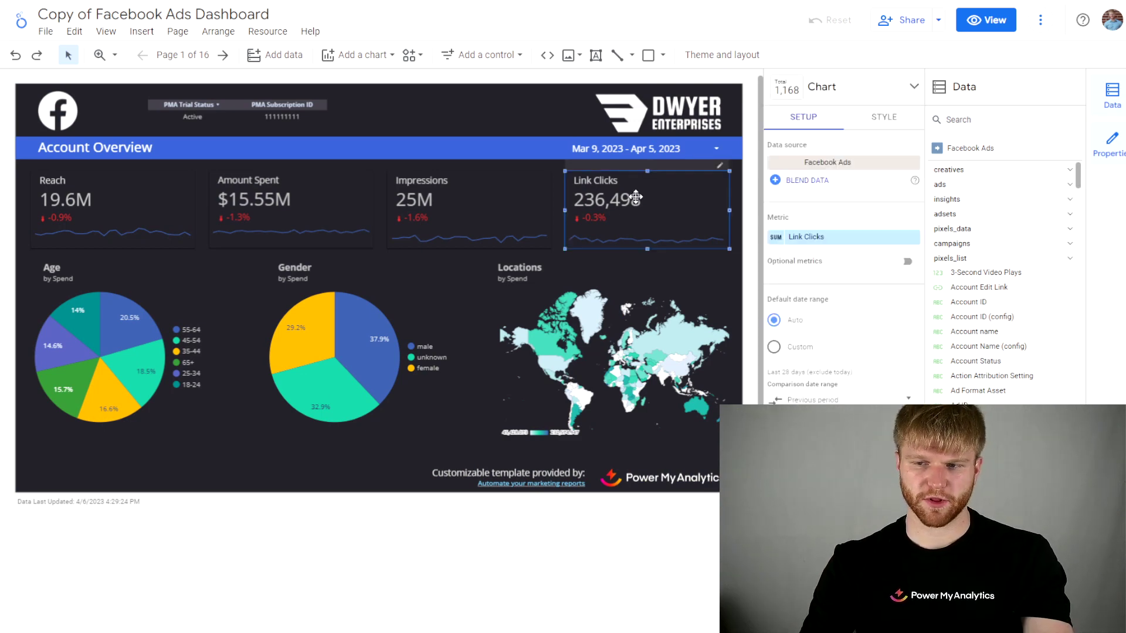
right_click(636, 199)
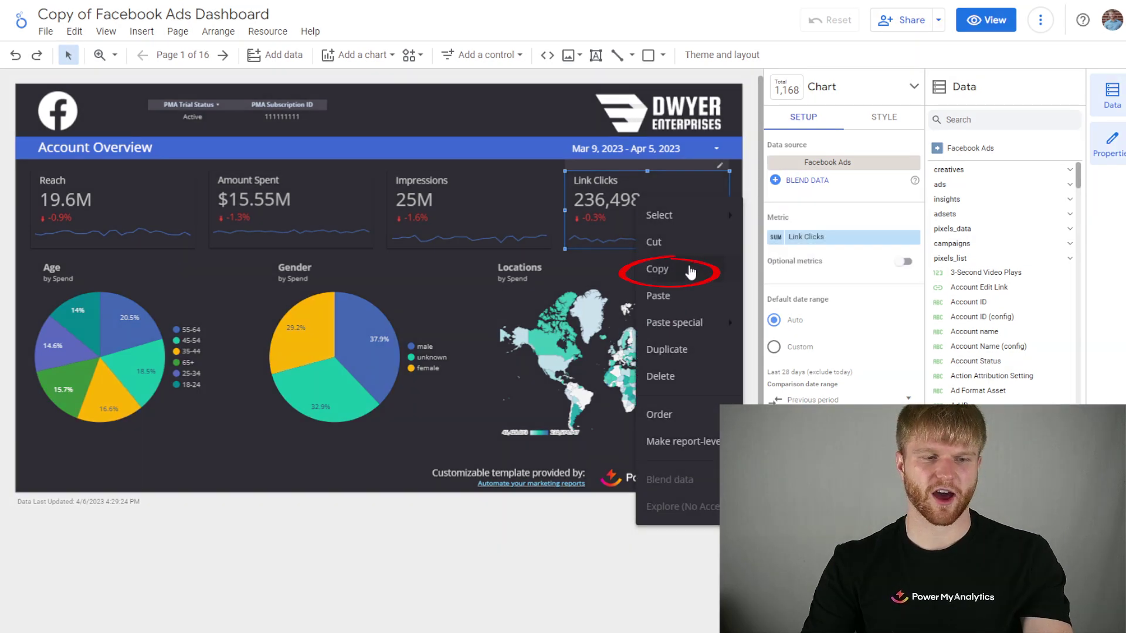
click(690, 272)
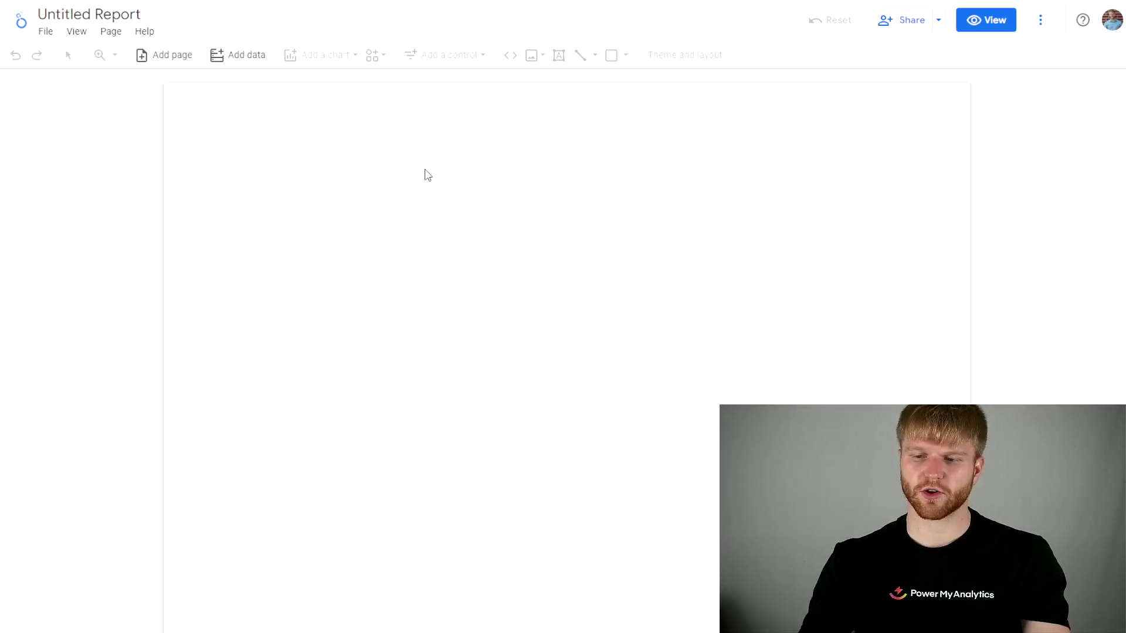
Paste the scorecard into the blank Untitled Report and add its Facebook Ads data
right_click(269, 177)
mouse_move(290, 190)
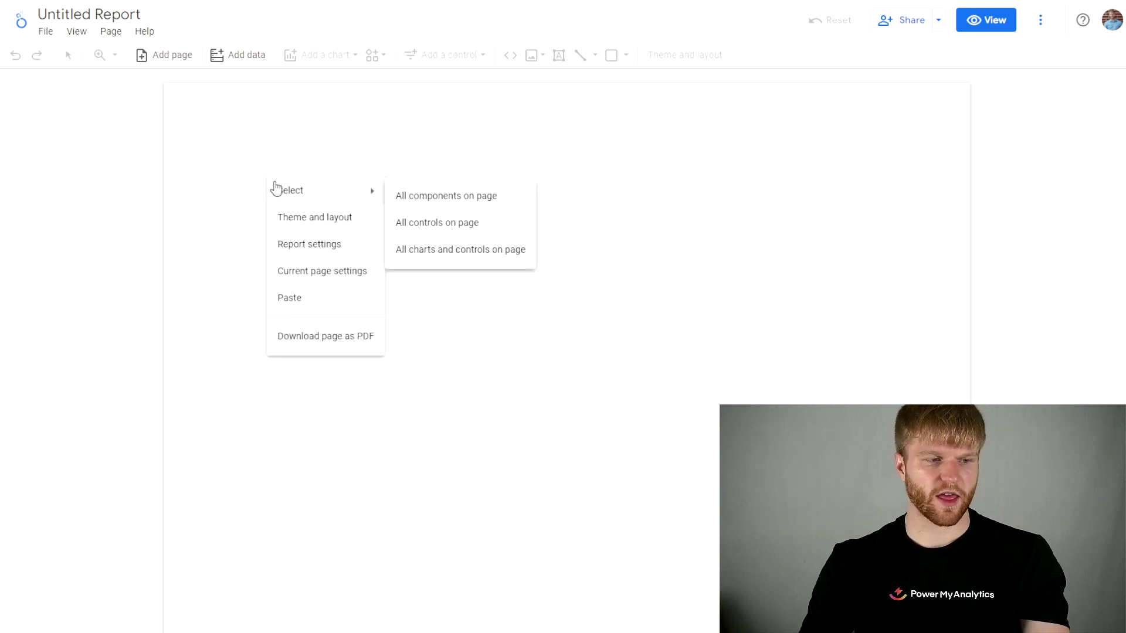
click(289, 298)
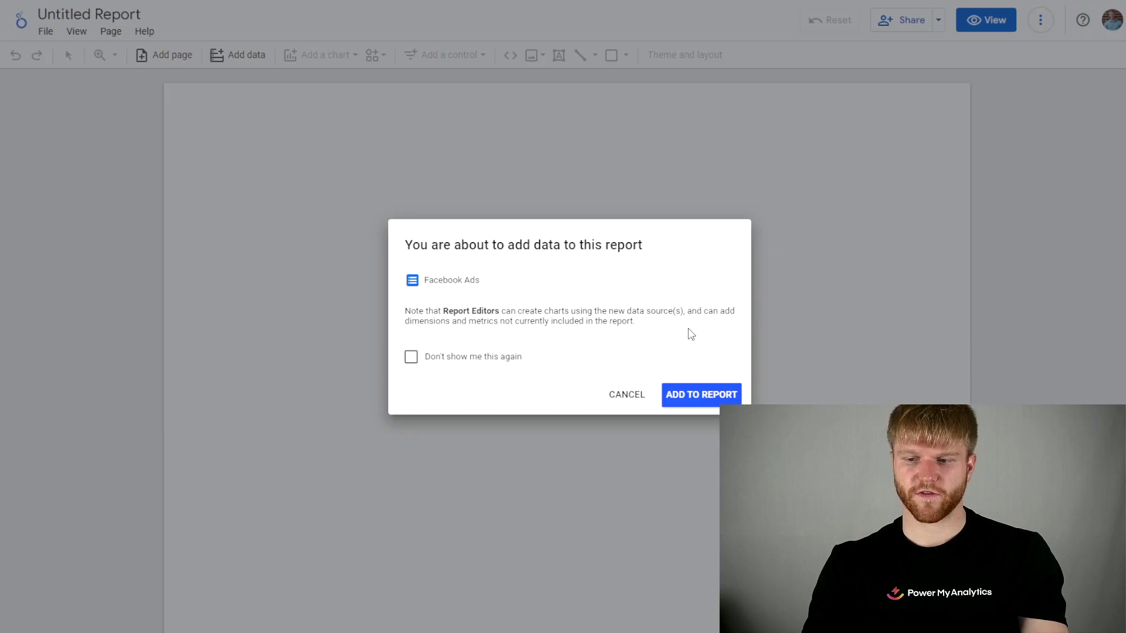
click(701, 394)
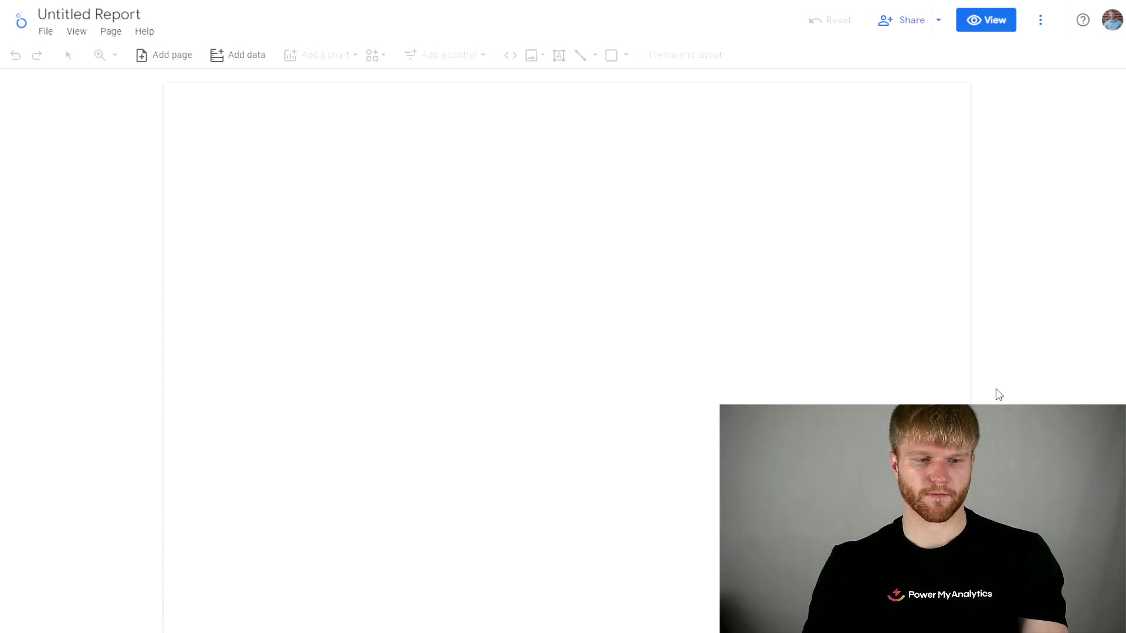